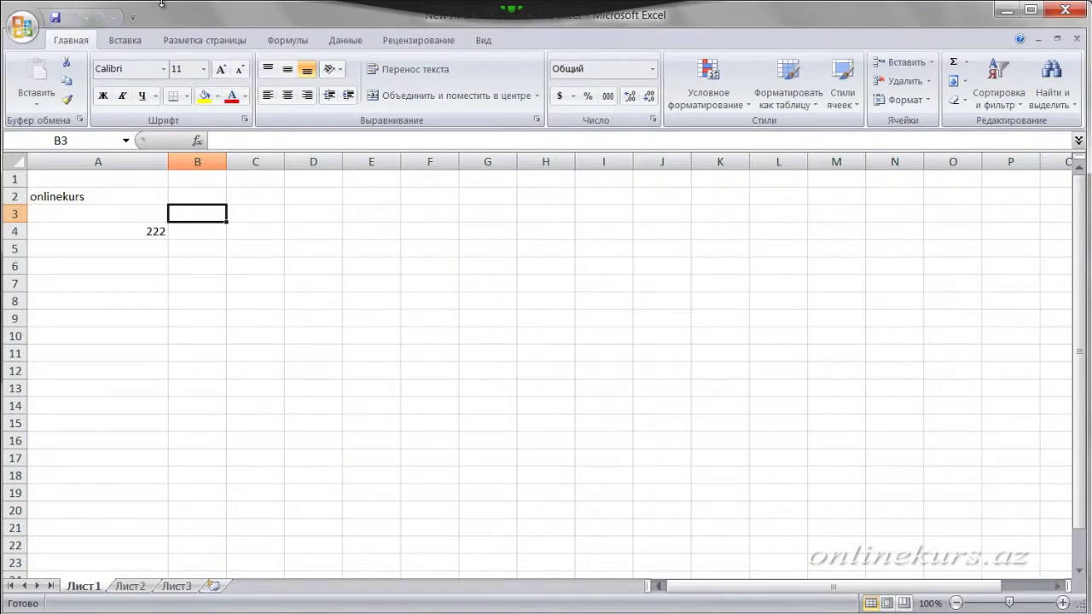
# Step: Switch between the ikinci fayl and New Лист workbooks from the taskbar
pyautogui.moveTo(312, 612)
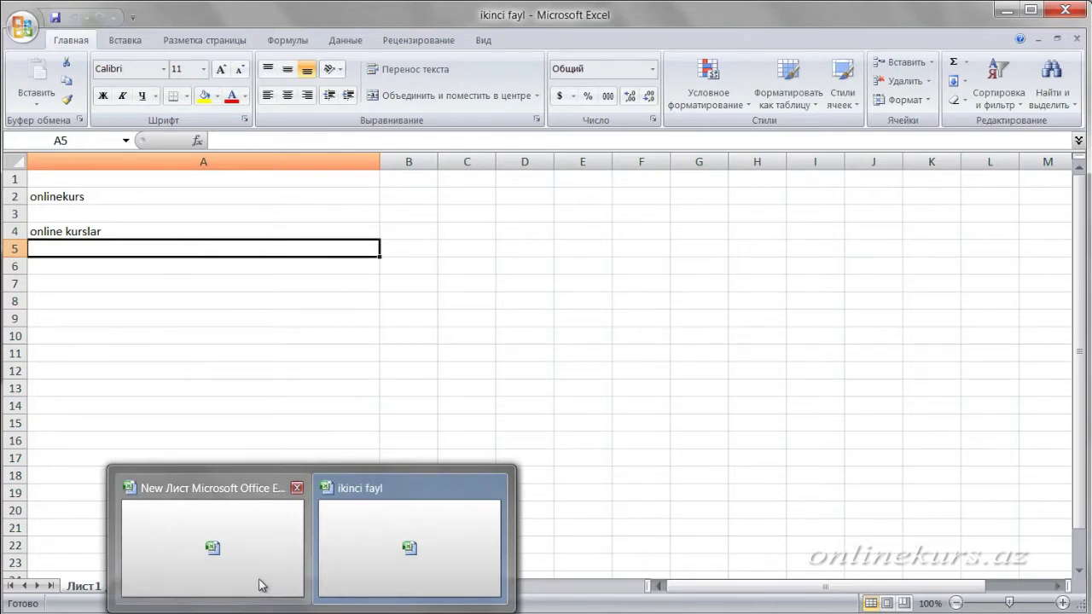
pyautogui.click(384, 554)
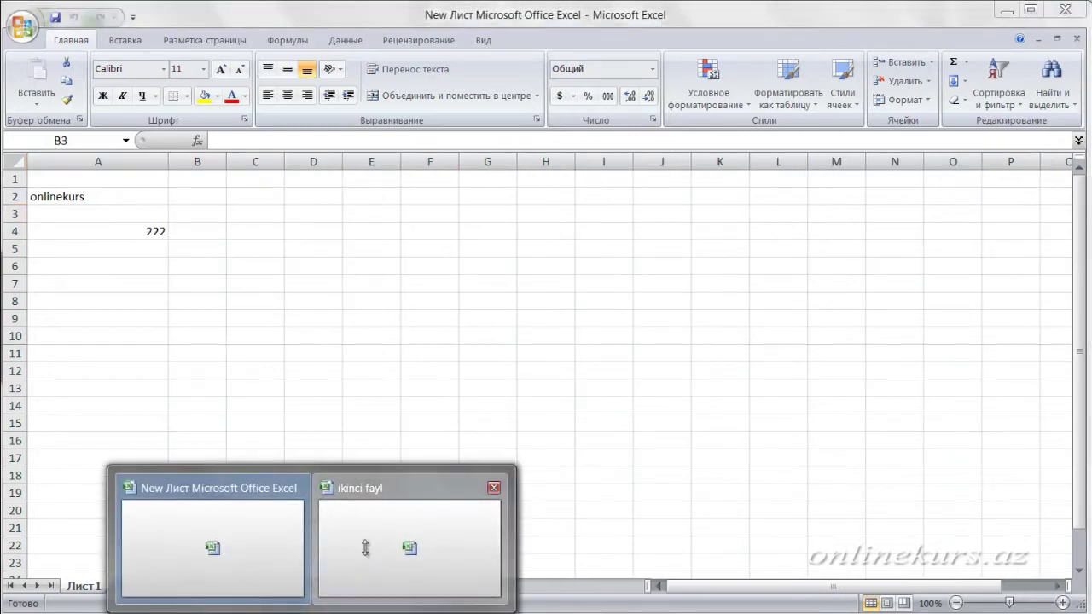
pyautogui.click(389, 544)
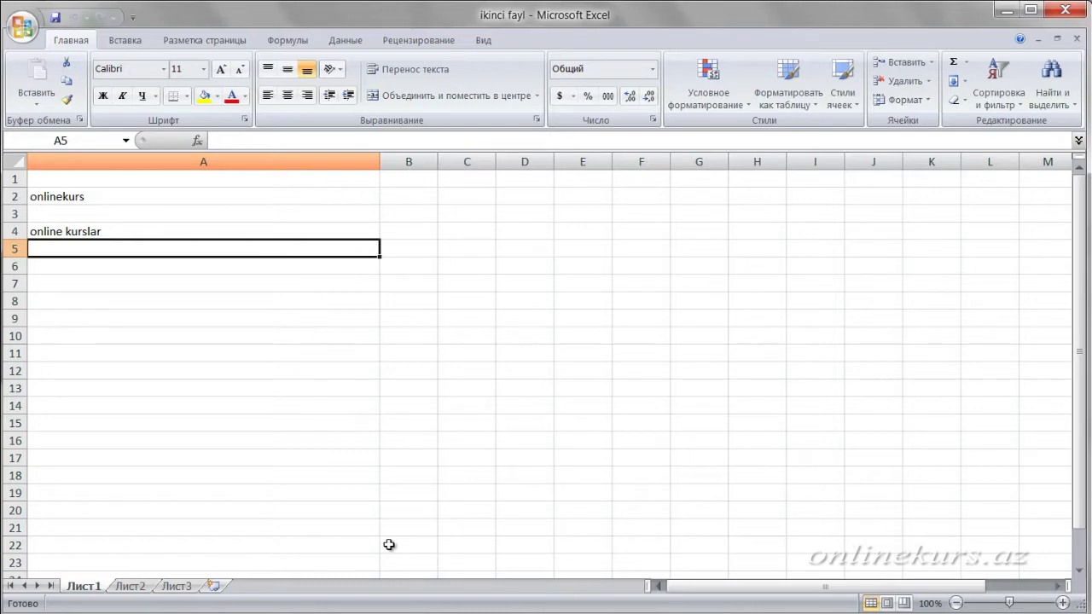
pyautogui.moveTo(311, 612)
pyautogui.click(252, 553)
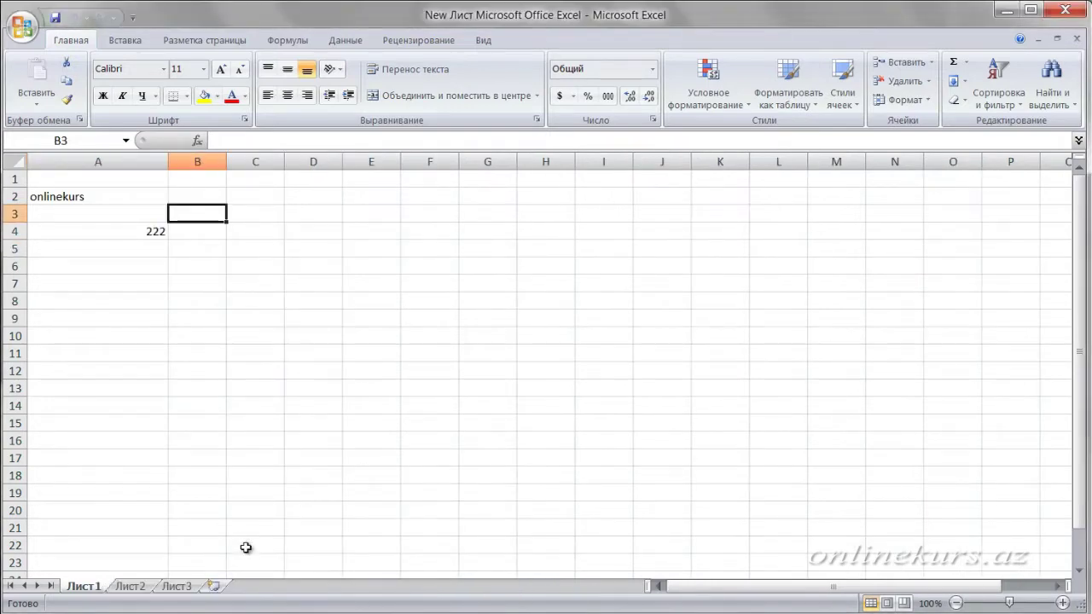
# Step: Turn on View Side by Side comparison from the Вид (View) tab
pyautogui.moveTo(311, 613)
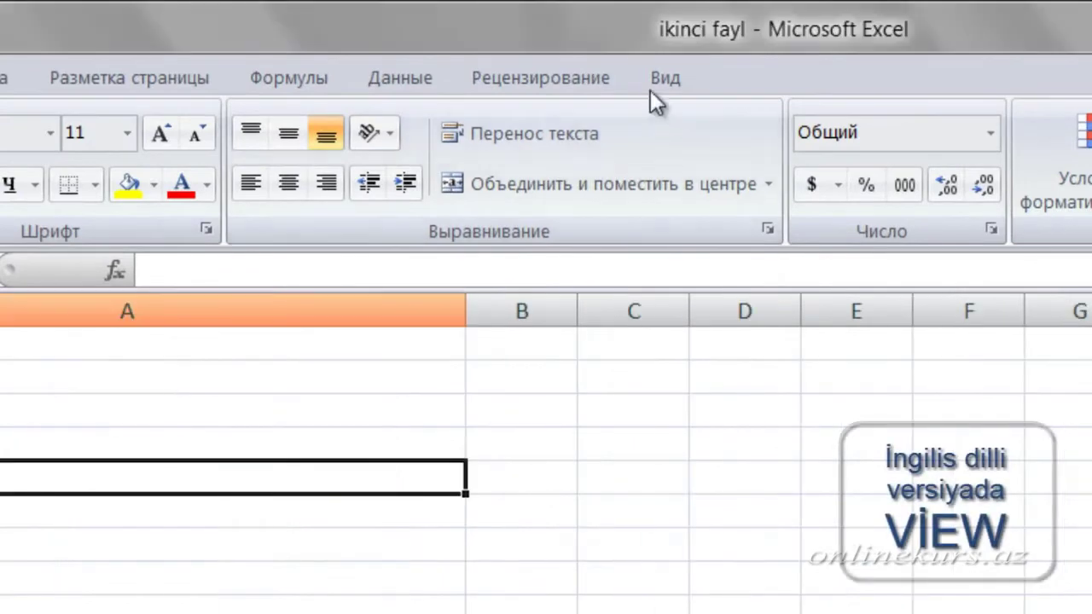
pyautogui.click(653, 86)
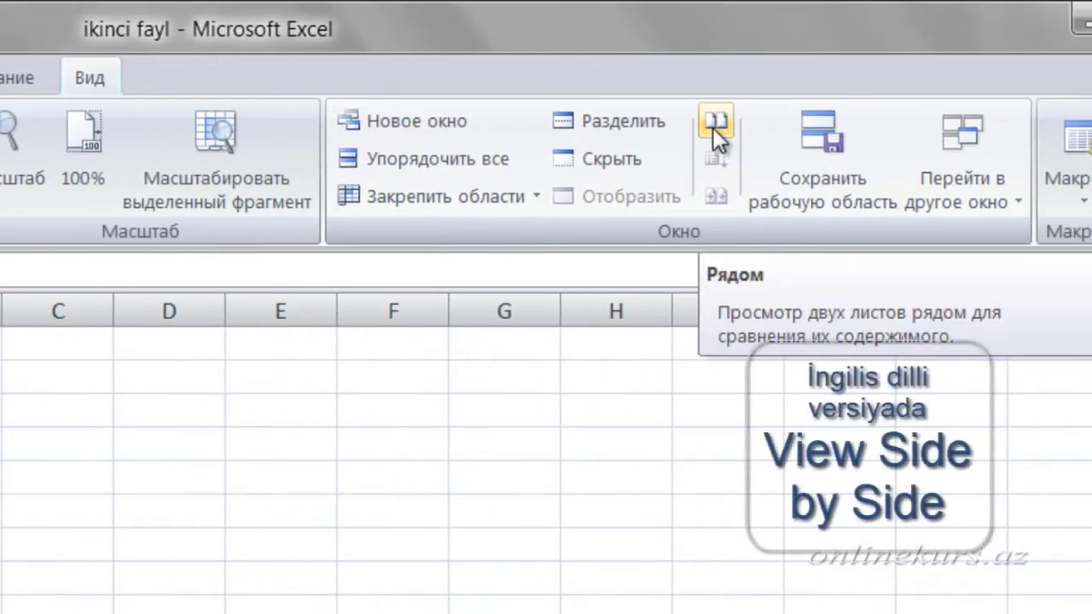
pyautogui.click(713, 127)
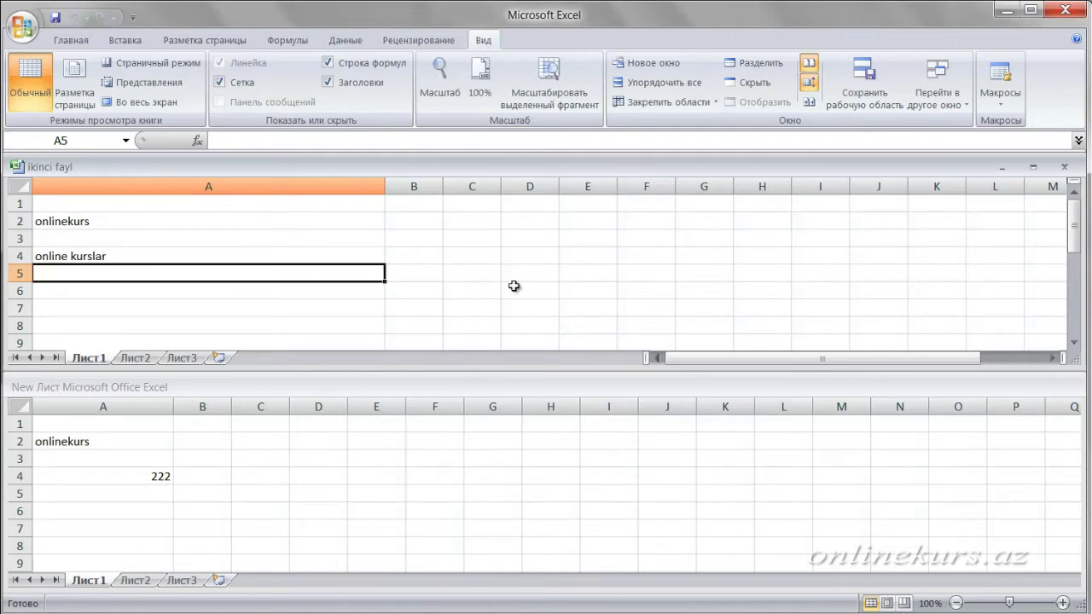
# Step: Alternate the active window between the lower New Лист and upper ikinci fayl panes
pyautogui.click(472, 508)
pyautogui.click(463, 288)
pyautogui.click(395, 453)
pyautogui.click(396, 268)
pyautogui.moveTo(343, 532)
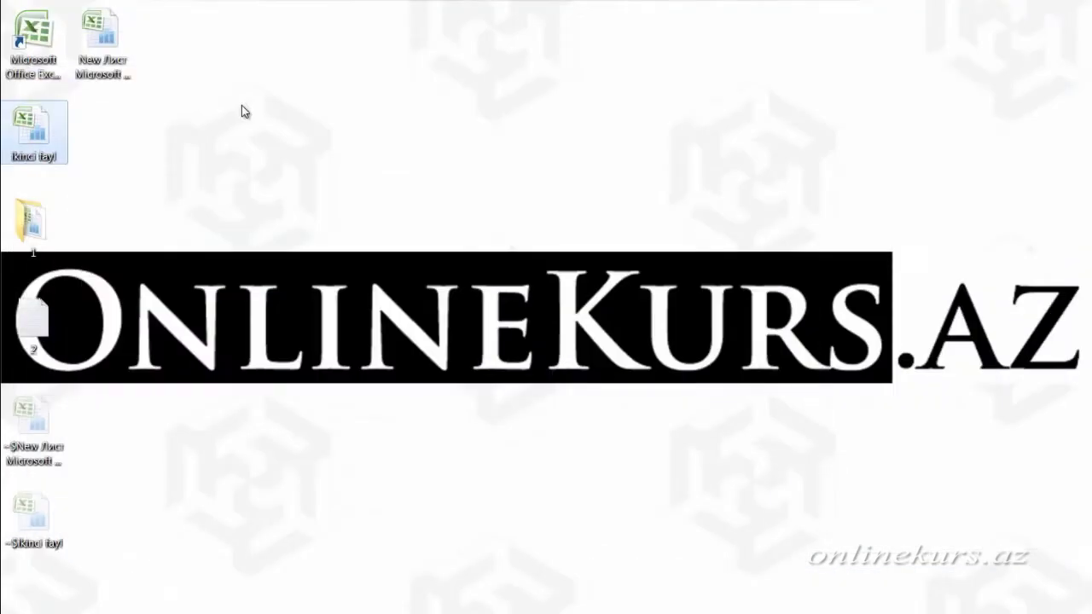
# Step: Create a new Лист Microsoft Office Excel file on the desktop and open the empty (2) workbook
pyautogui.rightClick(242, 110)
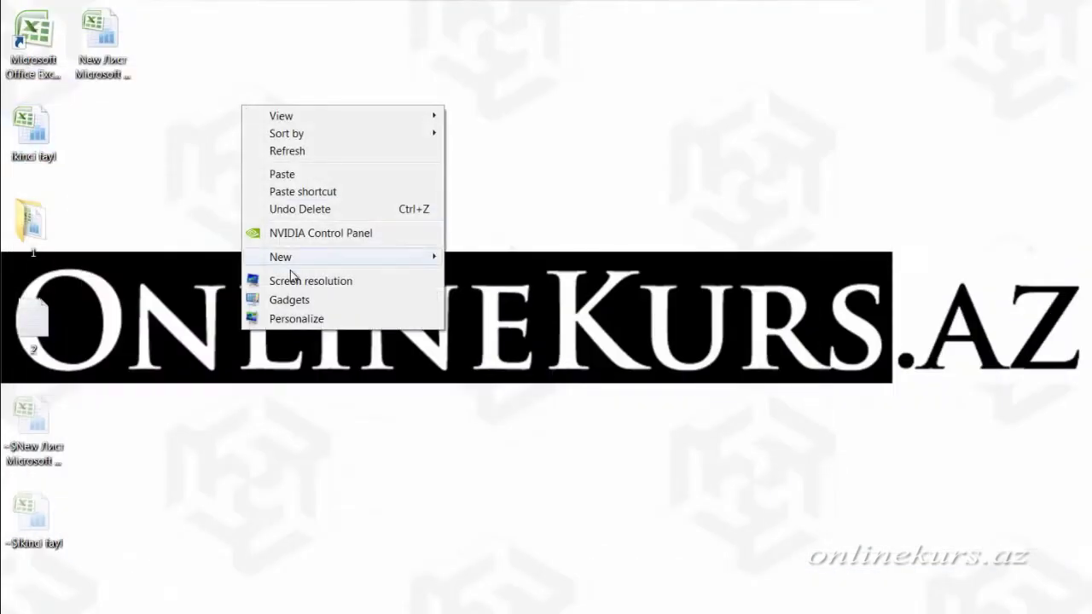
pyautogui.moveTo(350, 259)
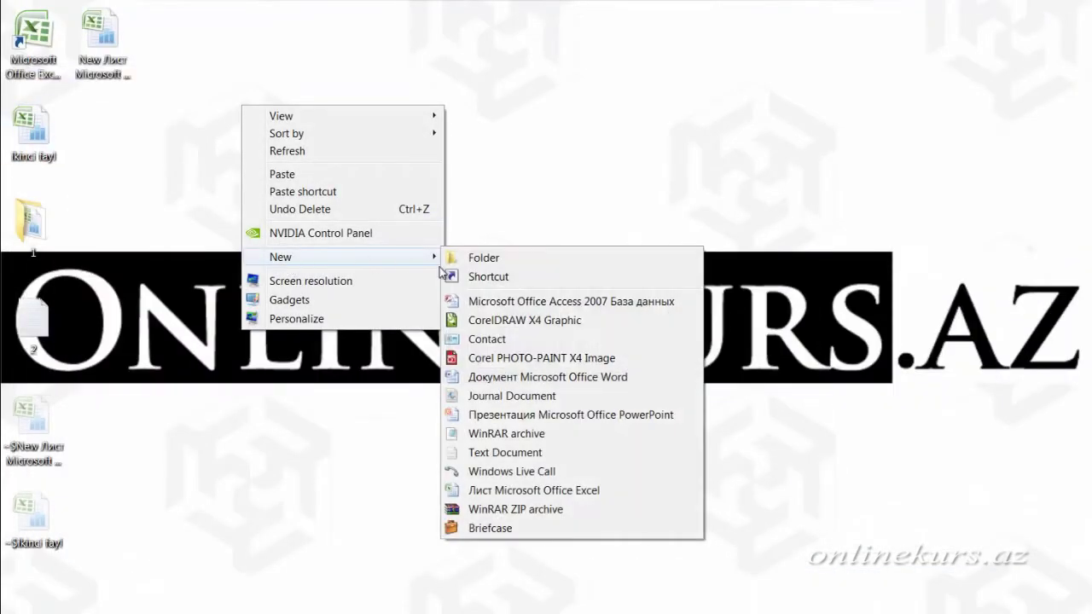
pyautogui.click(501, 493)
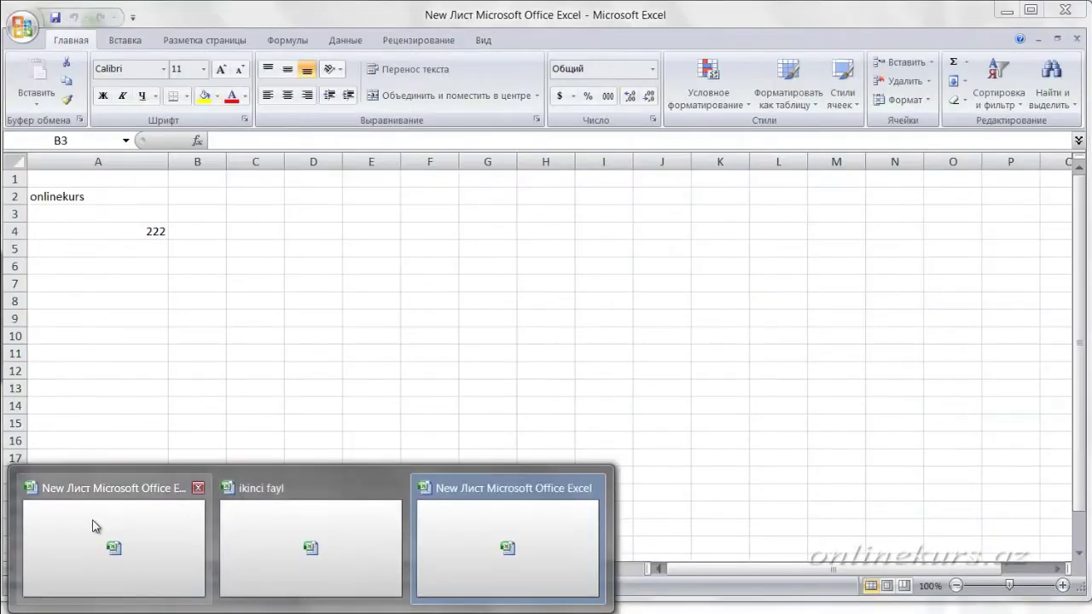
pyautogui.click(94, 527)
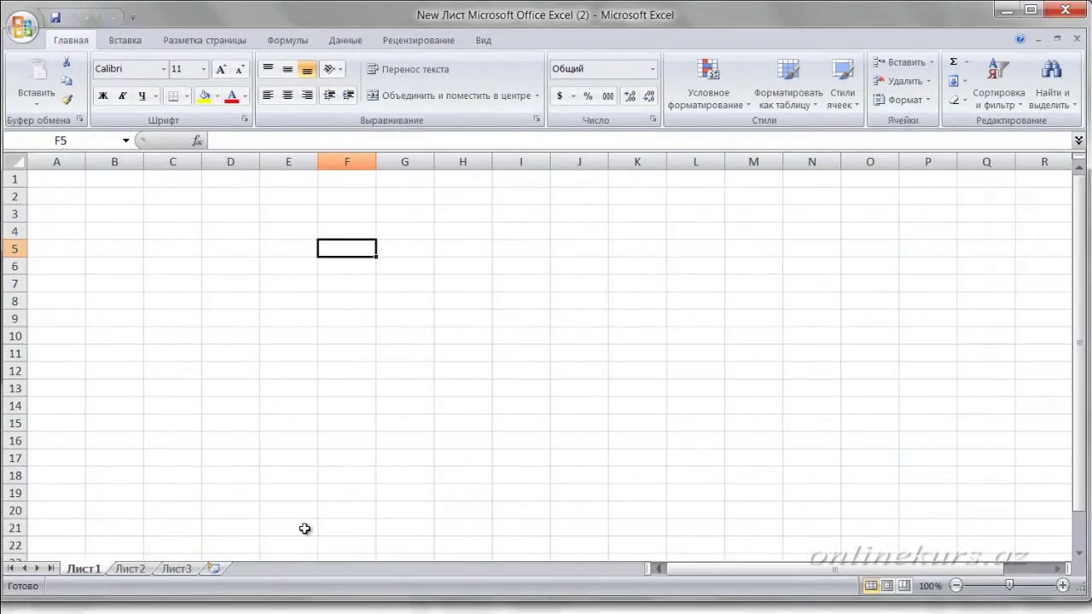
pyautogui.moveTo(311, 609)
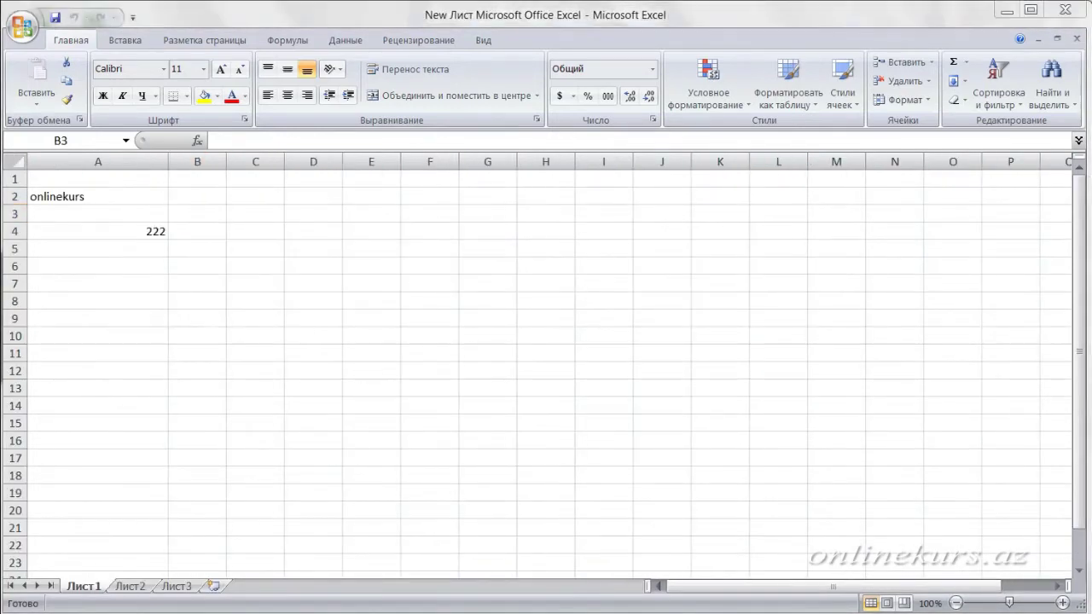
pyautogui.click(177, 561)
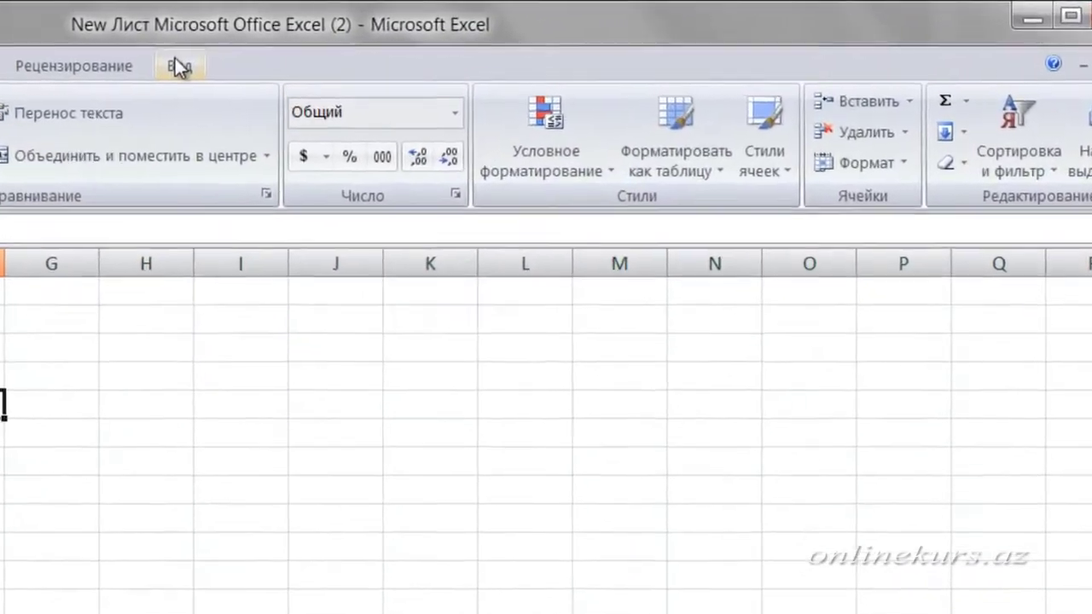
# Step: Open the Сравнить рядом (Compare Side by Side) dialog from the Вид tab for the empty (2) workbook
pyautogui.click(223, 61)
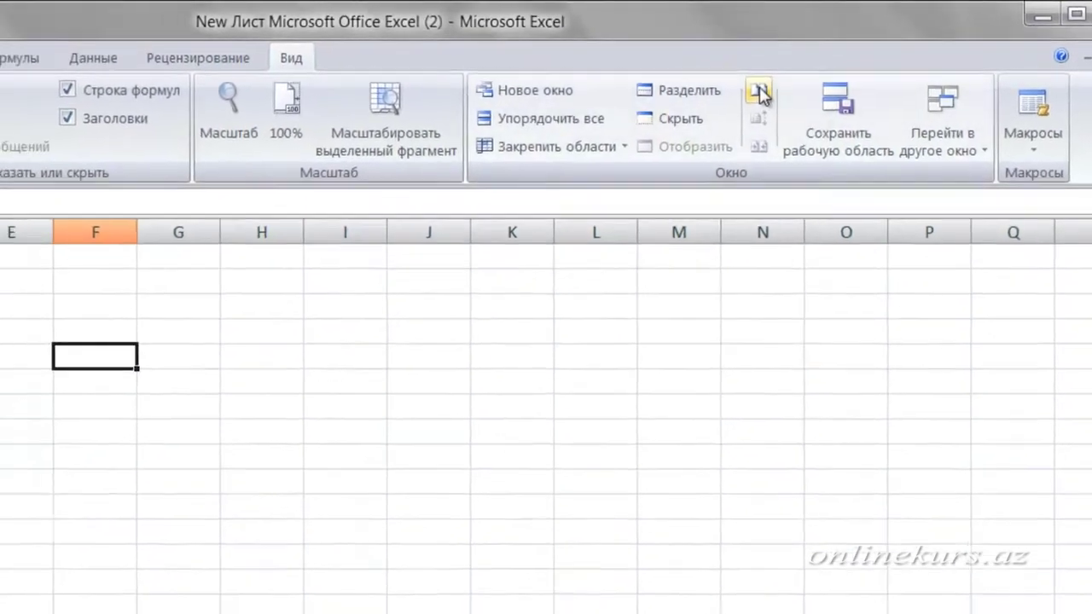
pyautogui.click(773, 88)
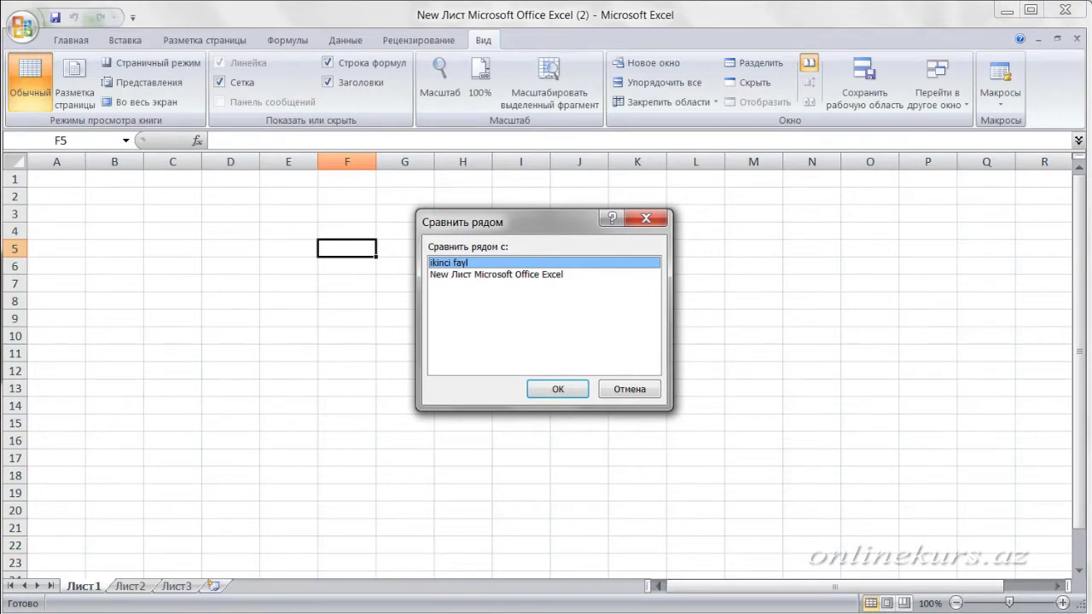
# Step: Pick ikinci fayl as the comparison partner and confirm with OK
pyautogui.moveTo(312, 613)
pyautogui.click(468, 275)
pyautogui.click(475, 267)
pyautogui.click(566, 395)
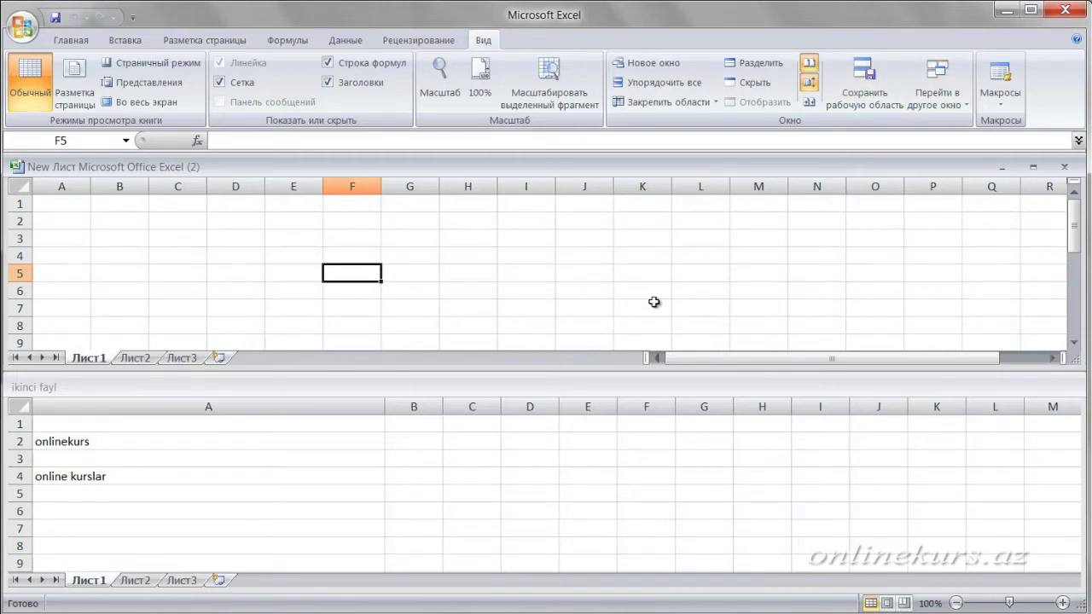
pyautogui.click(605, 249)
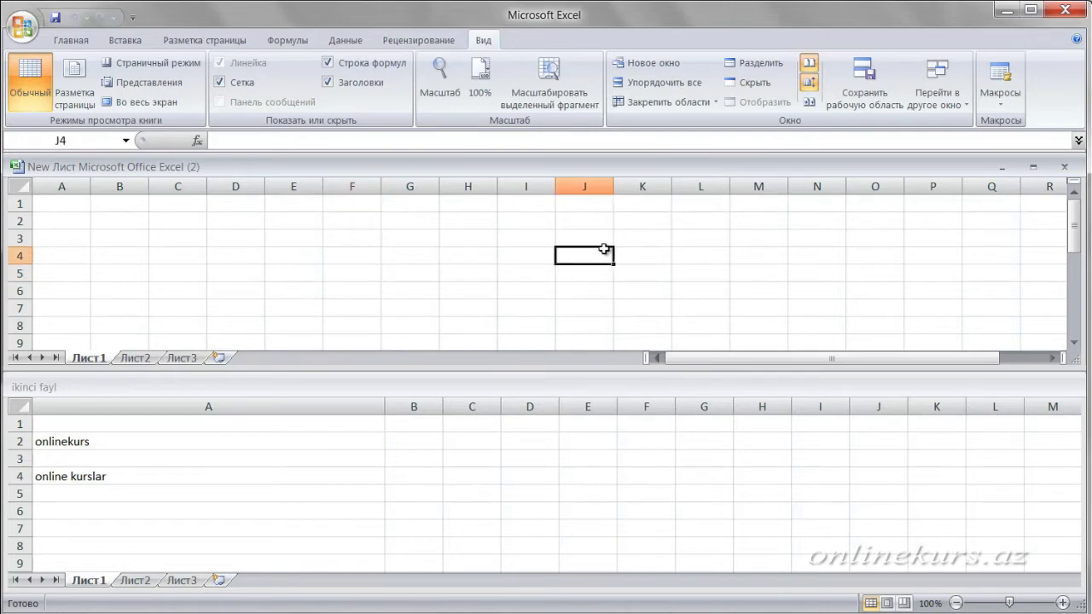
pyautogui.click(571, 426)
pyautogui.click(573, 269)
pyautogui.moveTo(395, 369); pyautogui.dragTo(395, 326)
pyautogui.moveTo(4, 239); pyautogui.dragTo(309, 237)
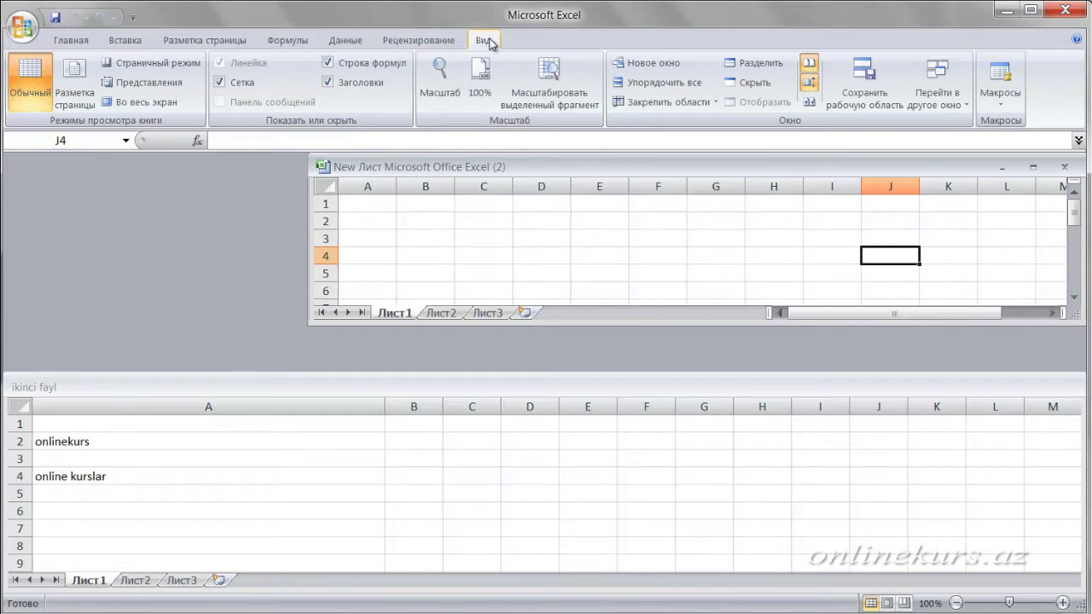
pyautogui.click(809, 106)
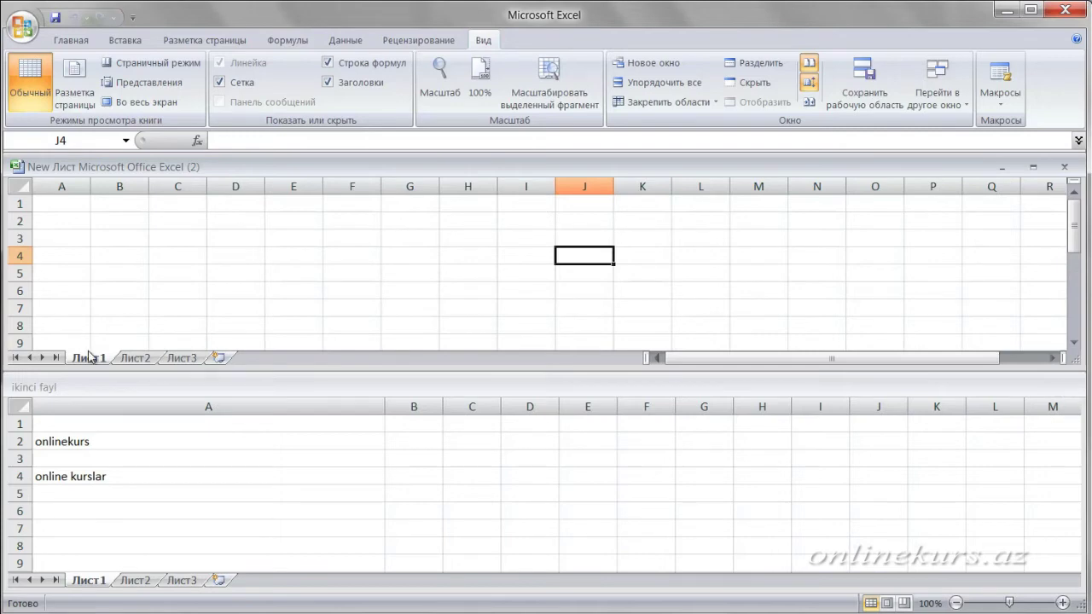
# Step: Activate the lower ikinci fayl window and drag its vertical scrollbar up and down
pyautogui.click(505, 478)
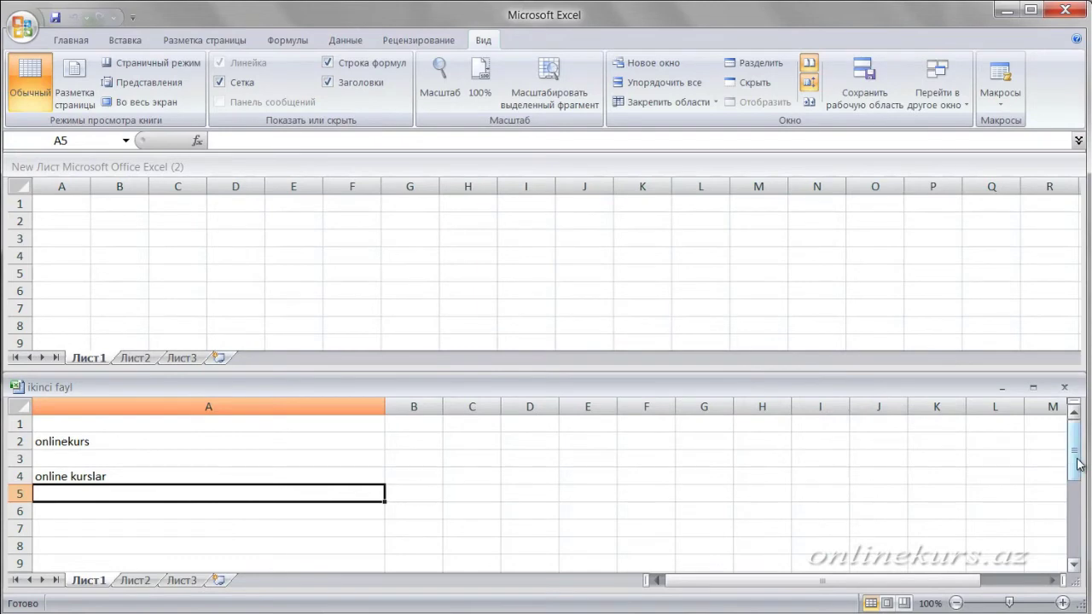
pyautogui.moveTo(1077, 463); pyautogui.dragTo(1078, 501)
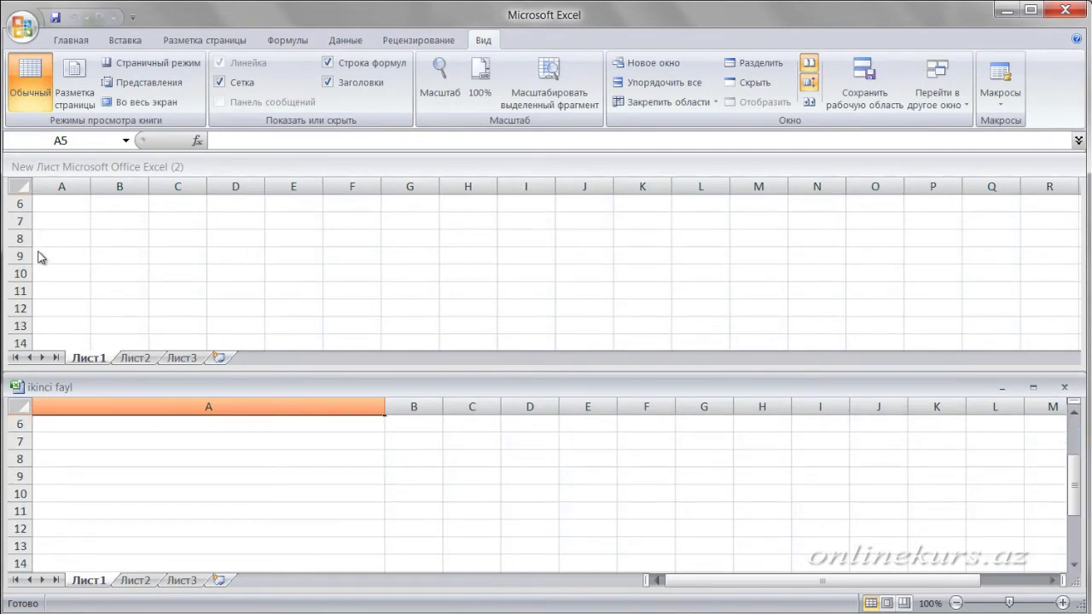
pyautogui.moveTo(1077, 510)
pyautogui.mouseDown()
pyautogui.moveTo(1076, 538)
pyautogui.moveTo(1076, 453)
pyautogui.mouseUp()
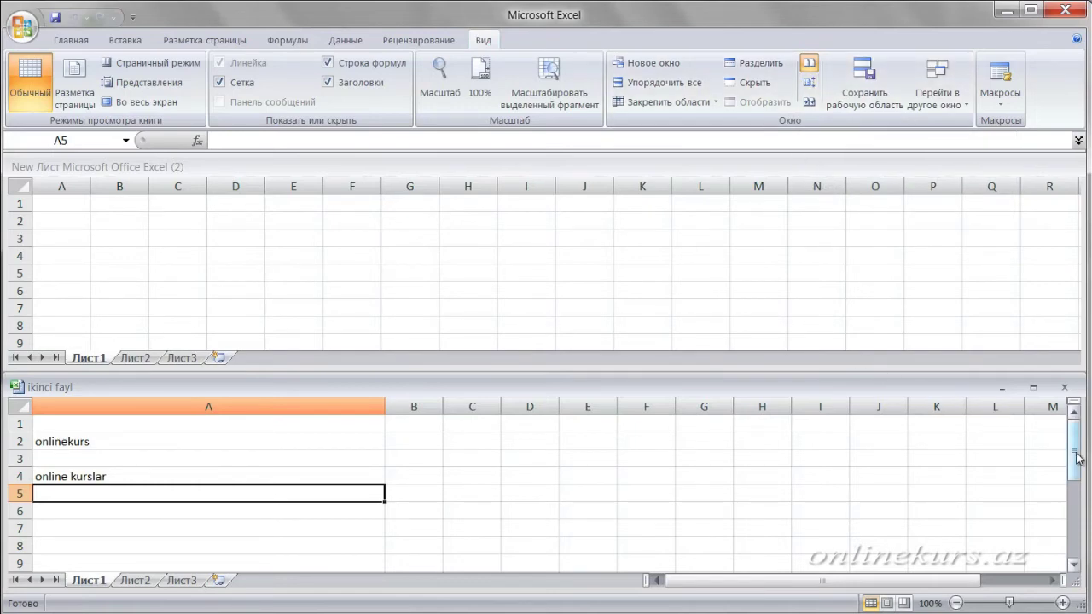
pyautogui.moveTo(1077, 459)
pyautogui.mouseDown()
pyautogui.moveTo(1072, 470)
pyautogui.moveTo(1076, 440)
pyautogui.mouseUp()
# Step: Enable synchronous scrolling, scroll once, then exit View Side by Side
pyautogui.click(808, 82)
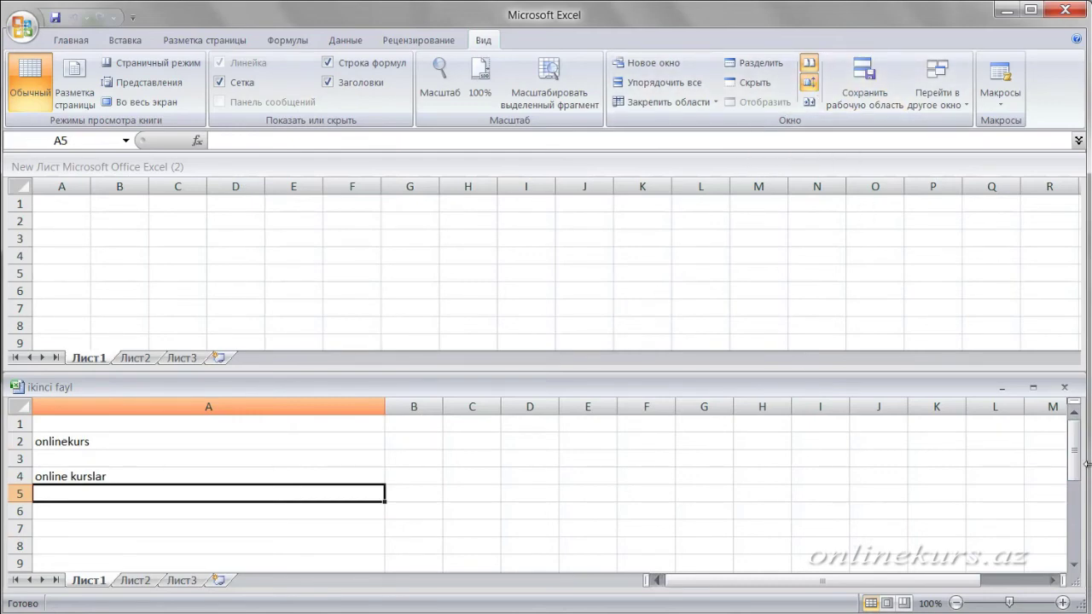
pyautogui.moveTo(1076, 461); pyautogui.dragTo(1081, 454)
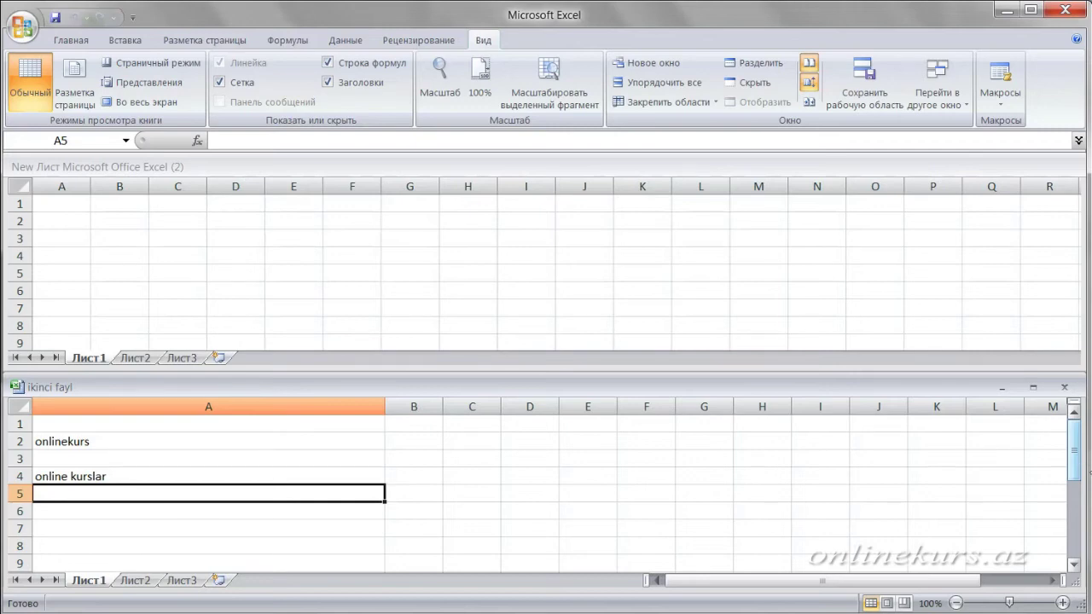
pyautogui.click(808, 73)
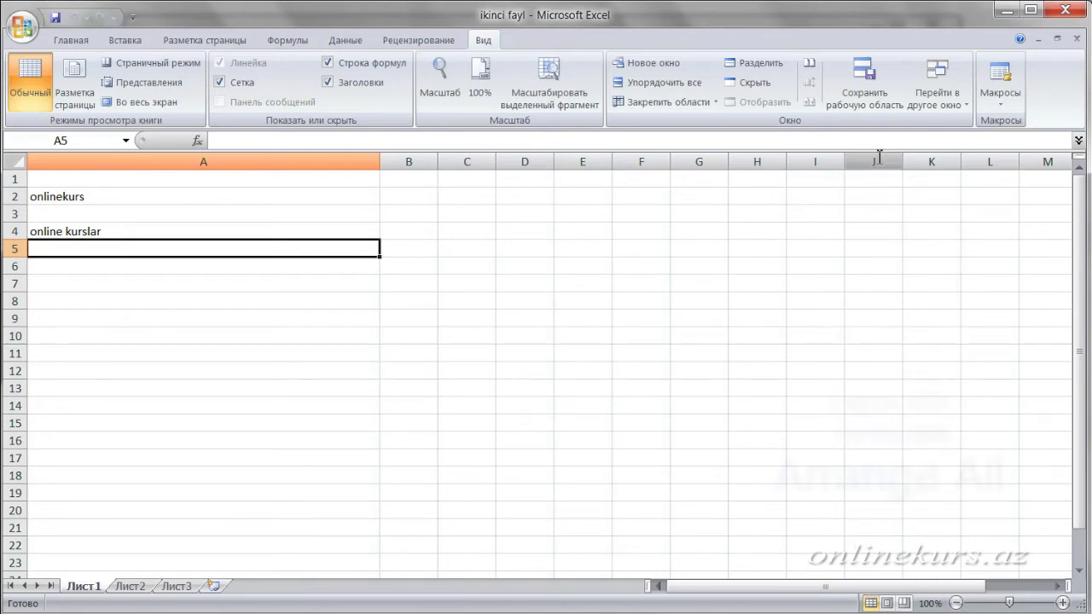
# Step: Tile all open workbooks vertically, left to right, via Arrange All
pyautogui.click(652, 87)
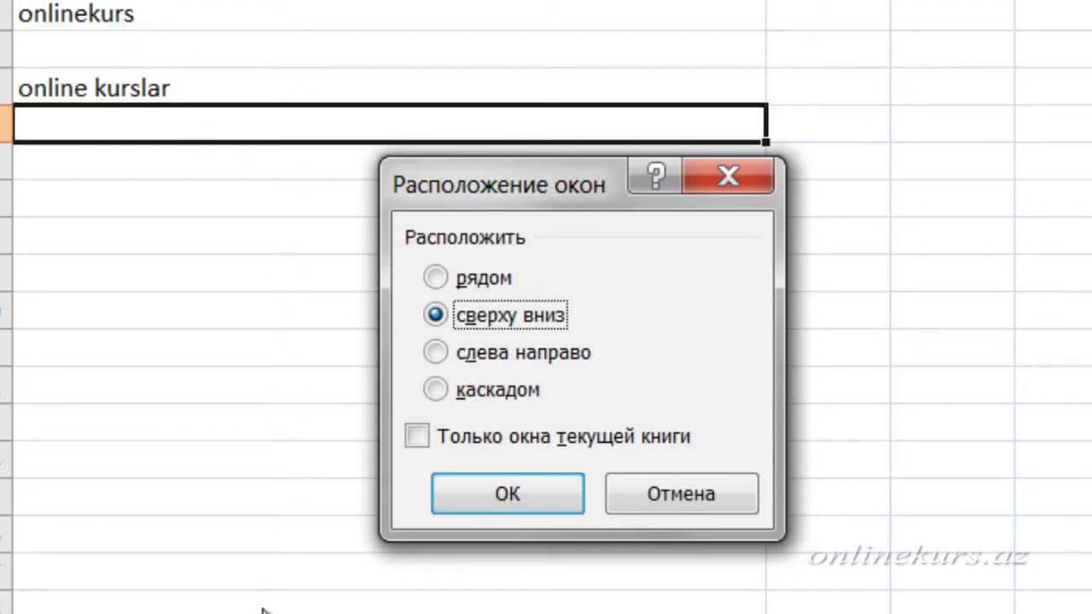
pyautogui.click(543, 354)
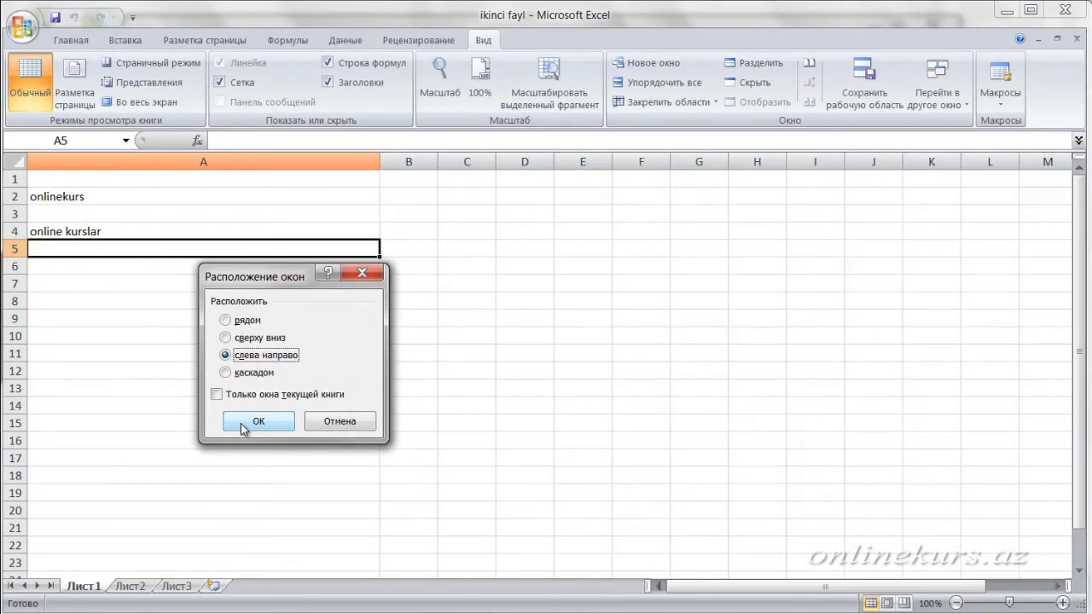
pyautogui.click(270, 432)
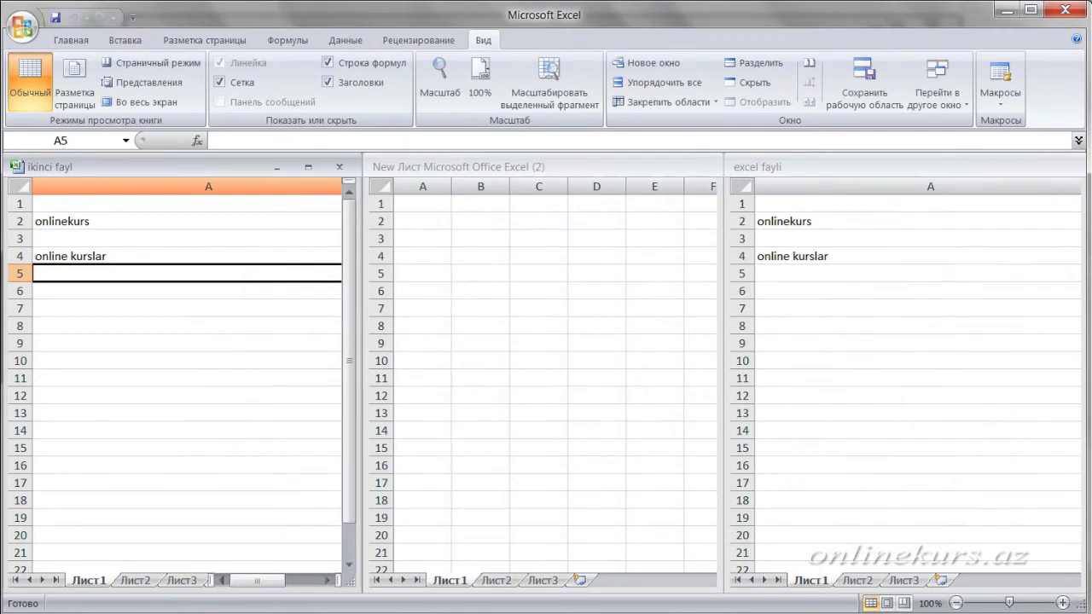
pyautogui.click(183, 608)
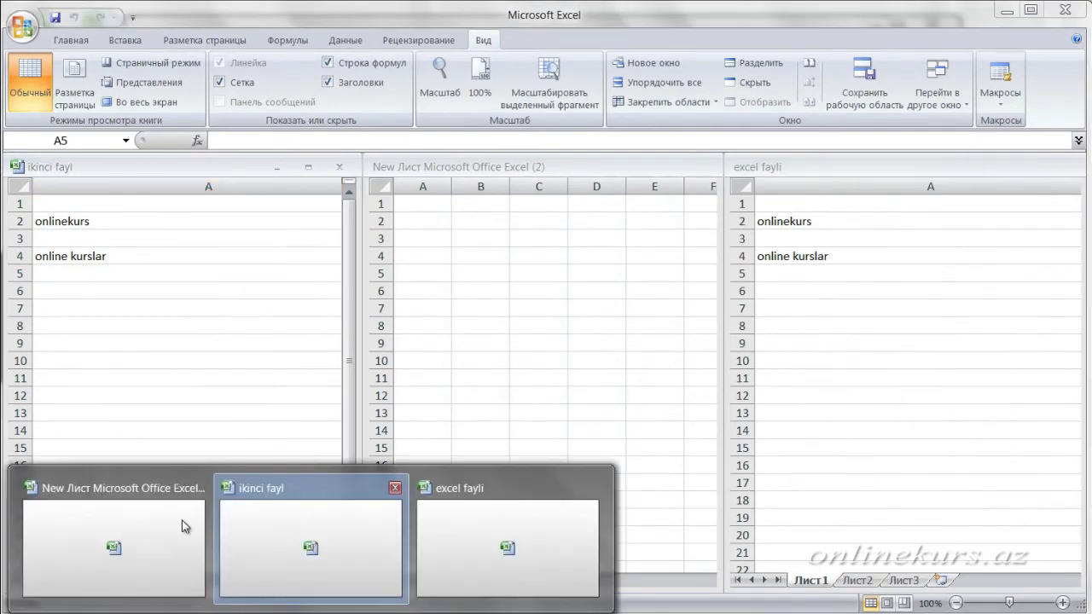
# Step: Drag the window borders to widen ikinci fayl and narrow the middle workbook
pyautogui.click(267, 318)
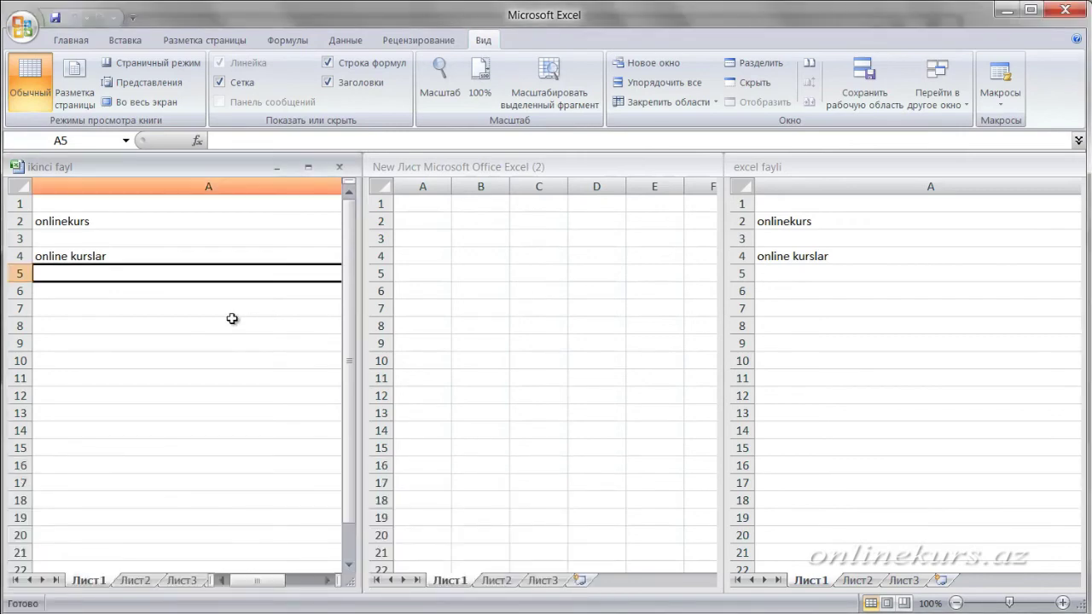
pyautogui.scroll(-2, 232, 318)
pyautogui.scroll(2, 232, 319)
pyautogui.moveTo(358, 282); pyautogui.dragTo(355, 279)
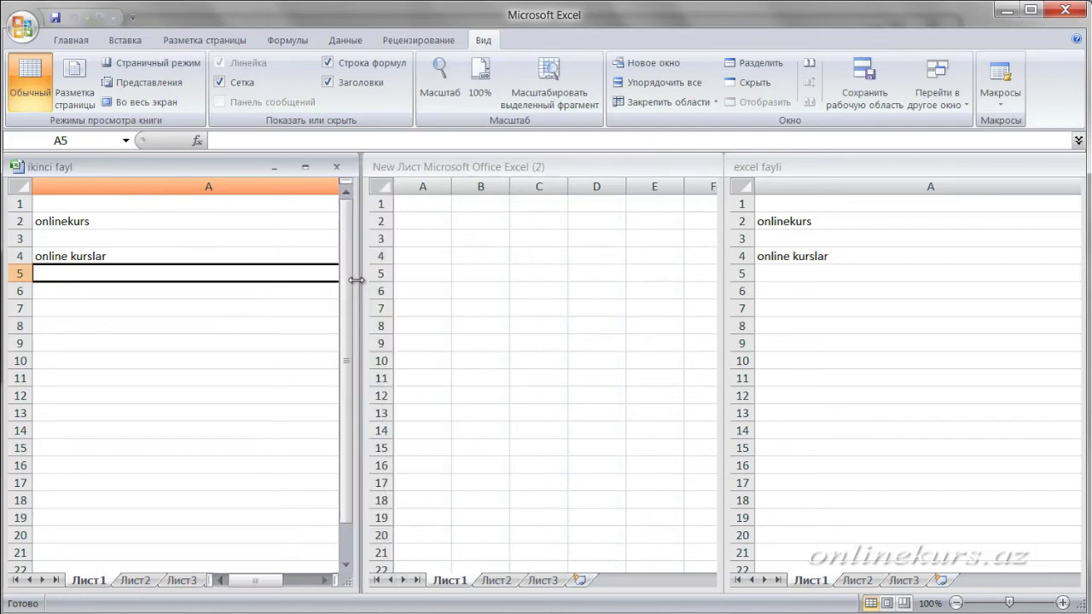
pyautogui.moveTo(365, 244); pyautogui.dragTo(504, 244)
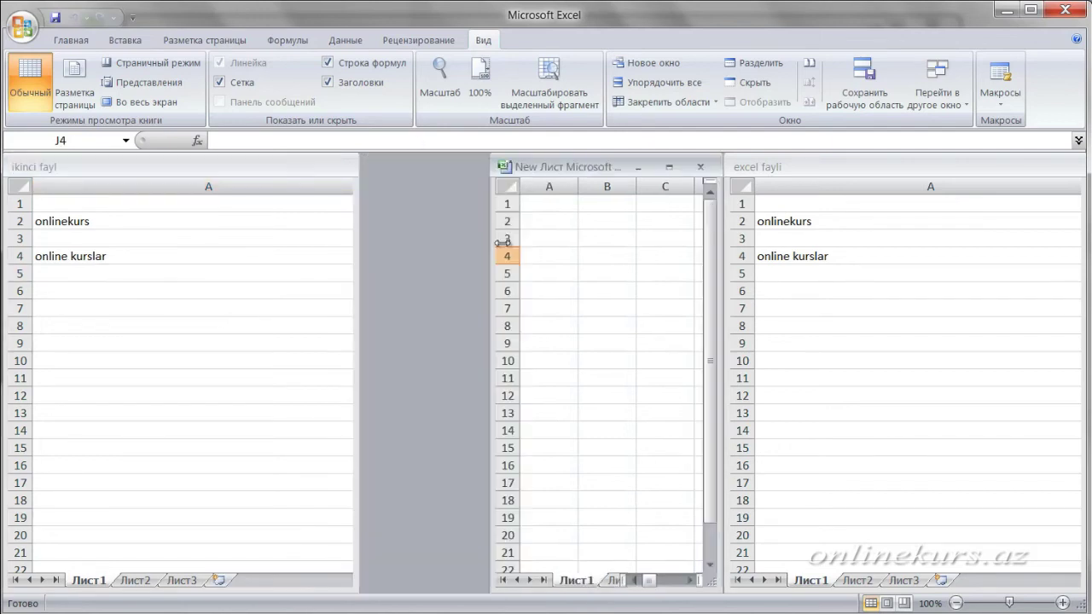
pyautogui.moveTo(360, 231); pyautogui.dragTo(502, 244)
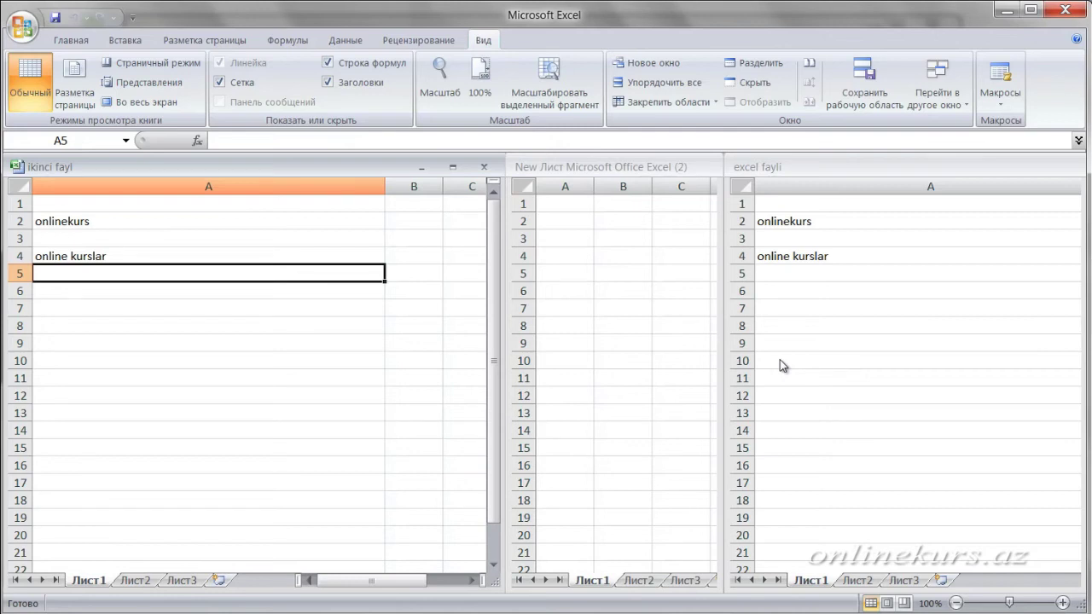
pyautogui.click(792, 169)
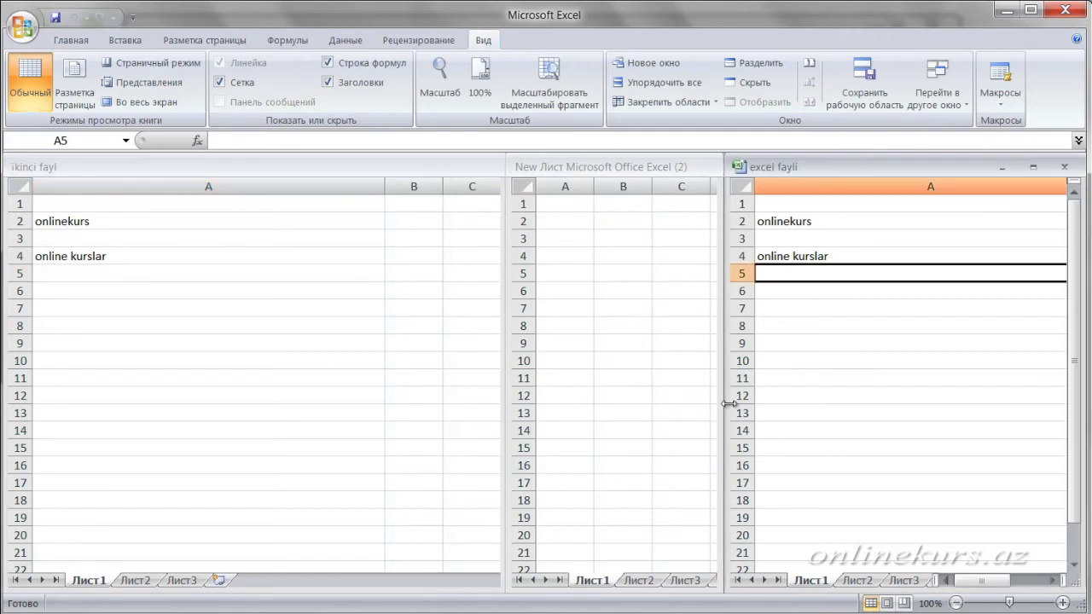
pyautogui.moveTo(728, 403); pyautogui.dragTo(745, 403)
pyautogui.click(620, 389)
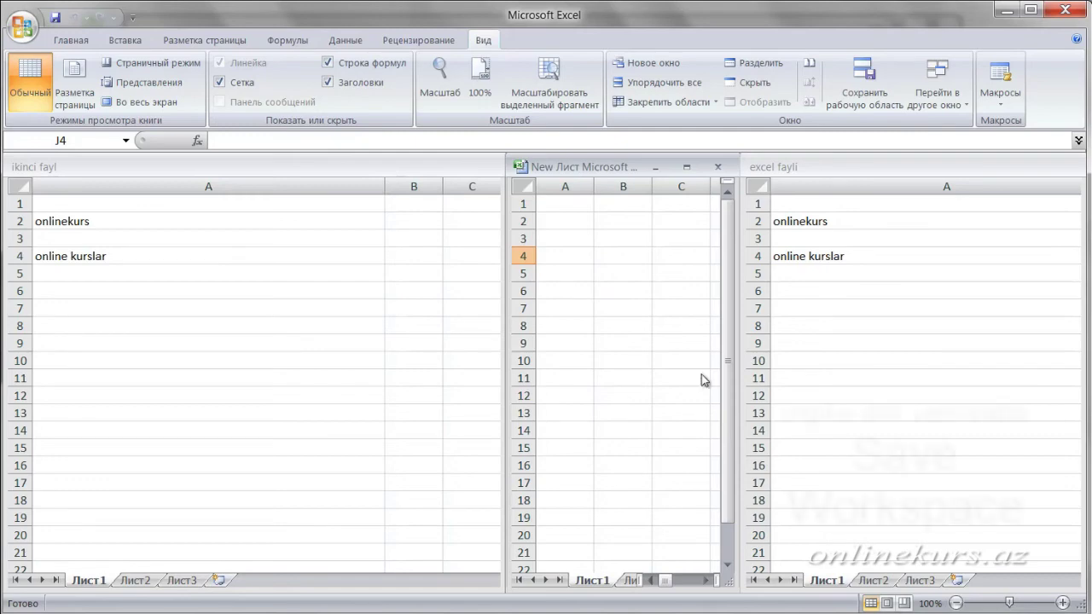
# Step: Save the window layout as workspace file resume on the Desktop
pyautogui.click(869, 72)
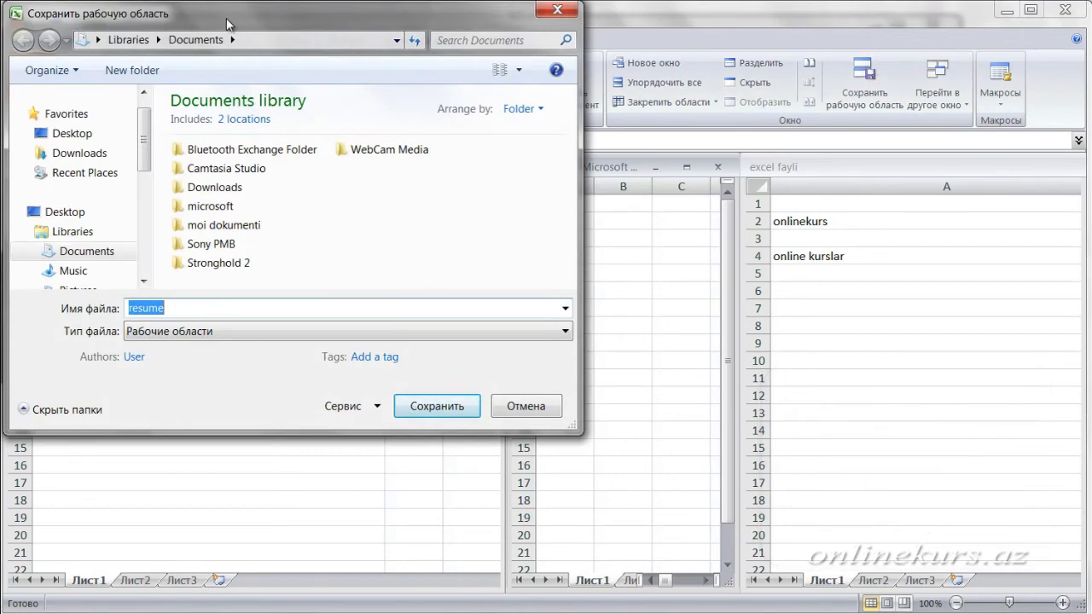
pyautogui.moveTo(226, 18); pyautogui.dragTo(430, 107)
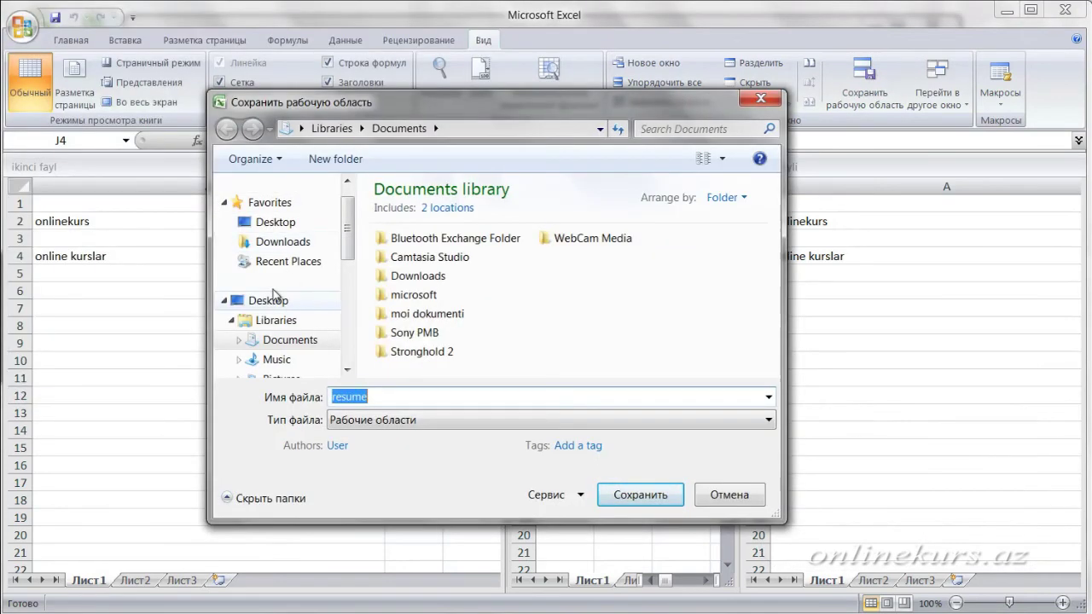
pyautogui.click(274, 223)
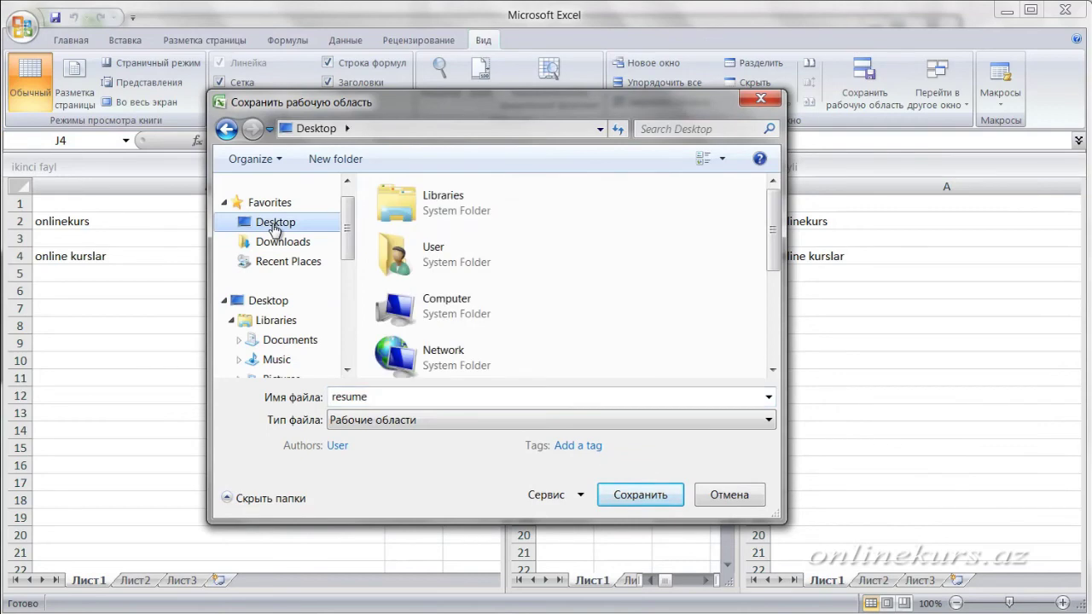
pyautogui.click(642, 495)
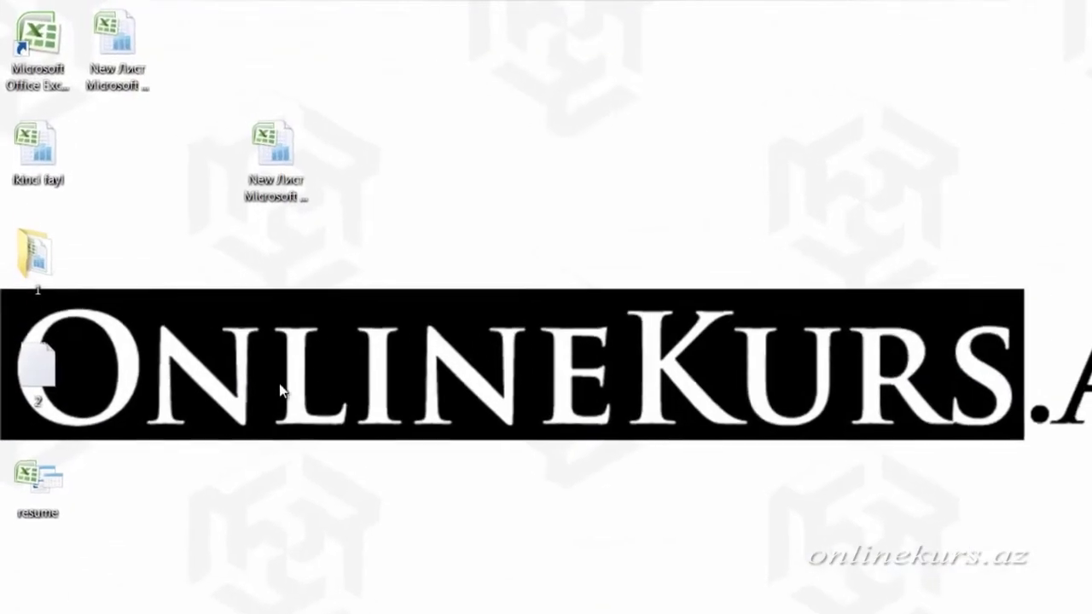
# Step: Move the resume icon to the top row and view its Properties: Excel workspace (.xlw), 1.02 KB
pyautogui.moveTo(38, 480); pyautogui.dragTo(197, 47)
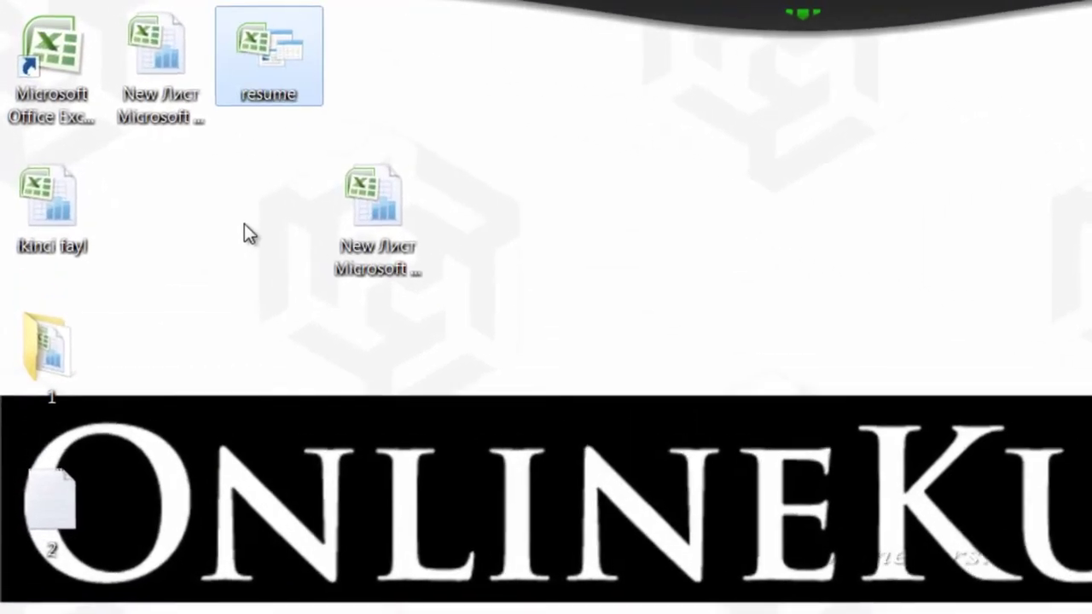
pyautogui.click(246, 229)
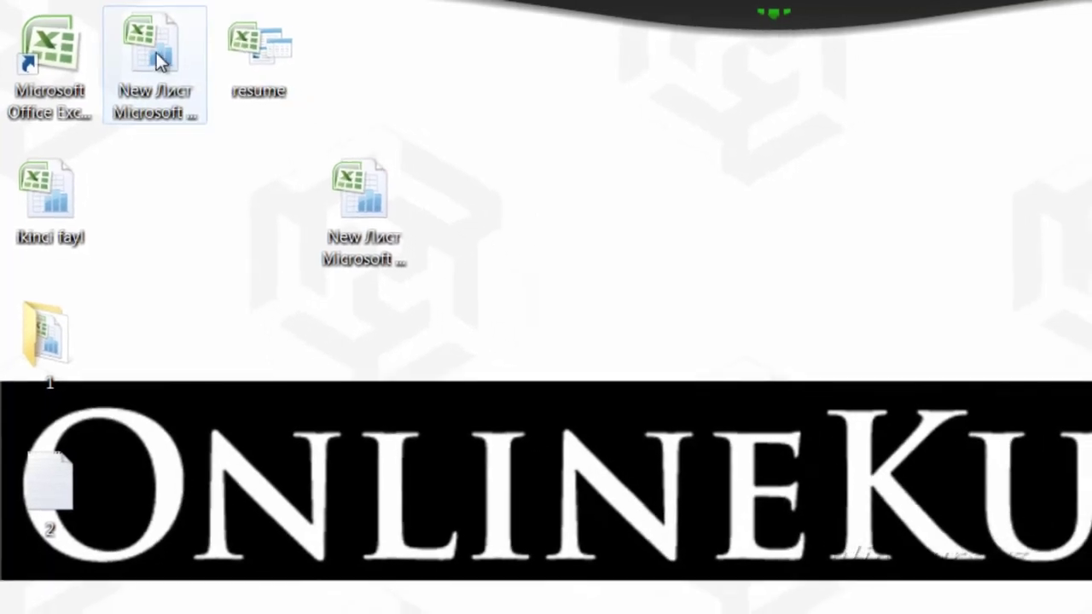
pyautogui.rightClick(246, 74)
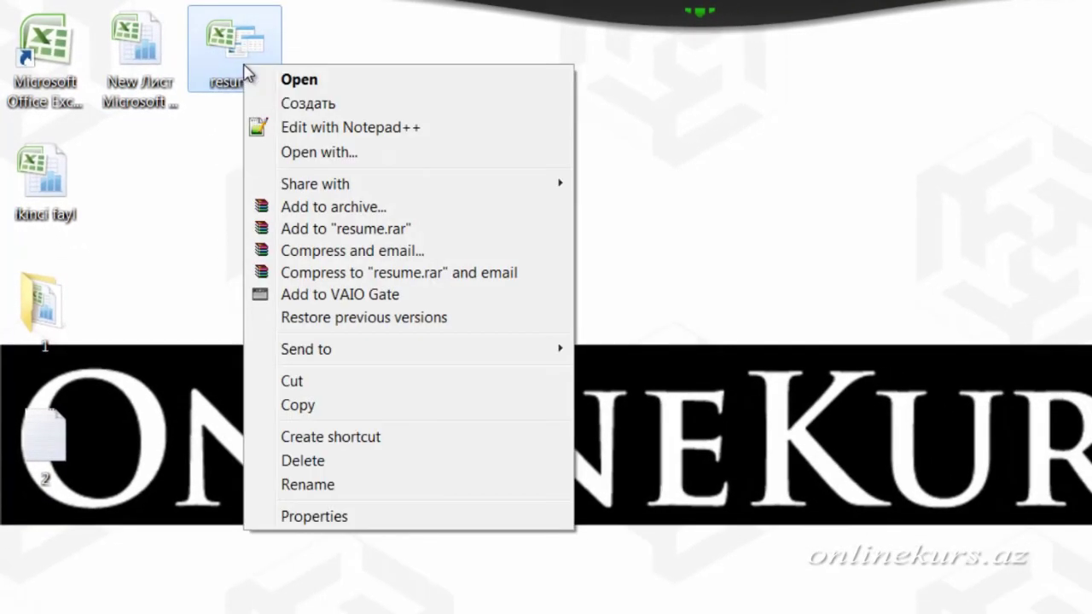
pyautogui.click(348, 517)
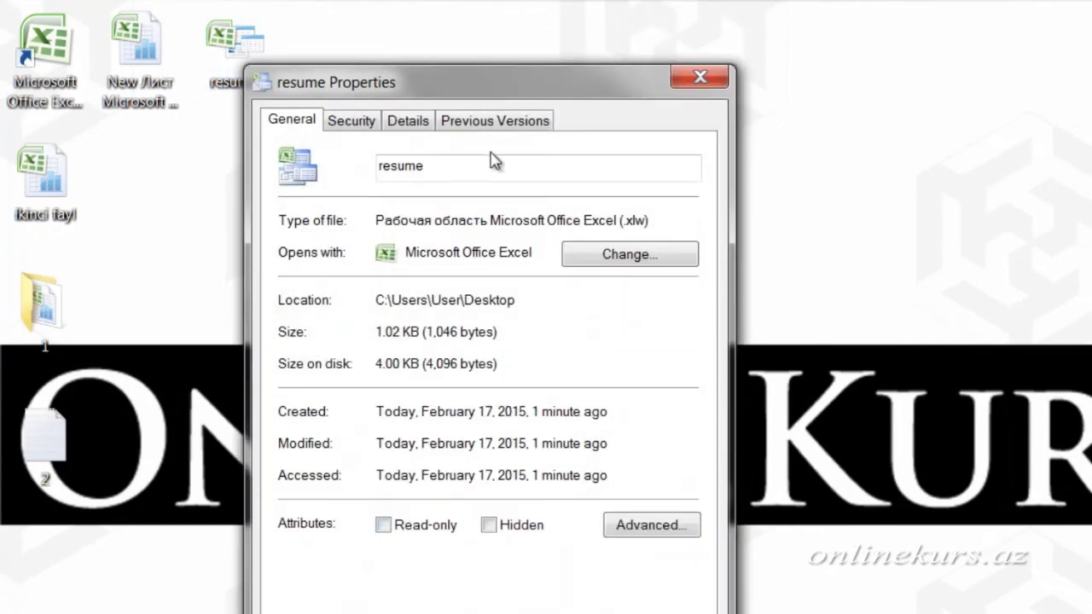
pyautogui.moveTo(468, 88); pyautogui.dragTo(708, 45)
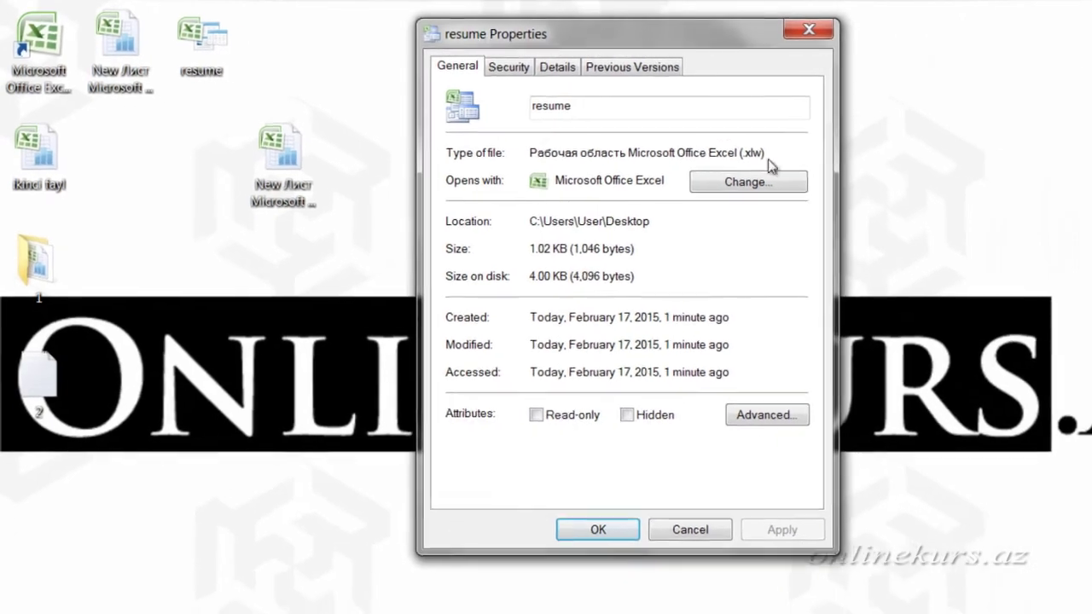
pyautogui.click(700, 35)
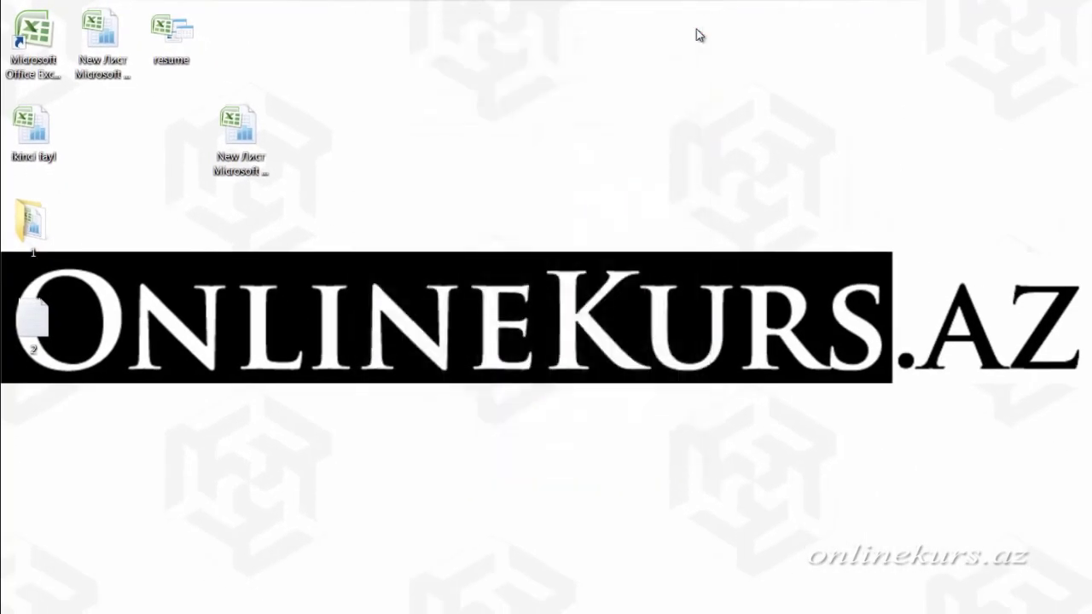